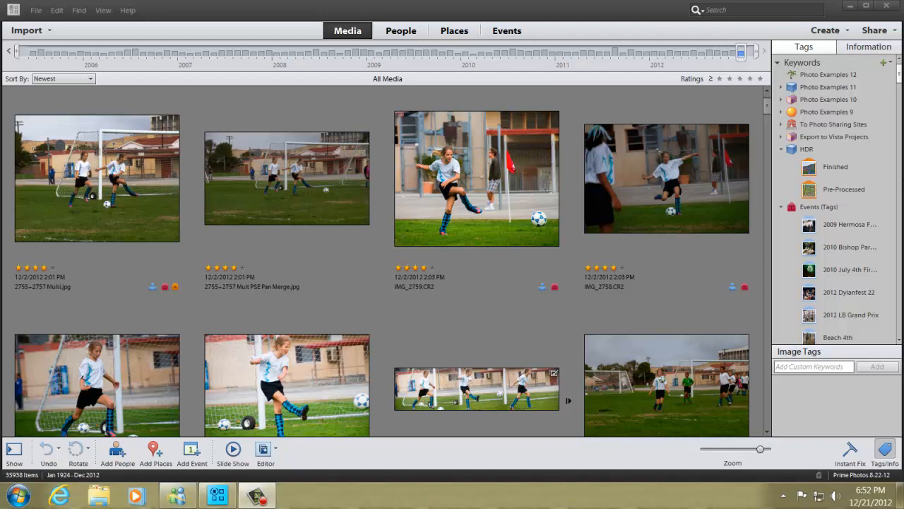
Step: View the merged photo 2755+2757 Mult PSE Pan Merge.jpg full screen and examine both soccer players up close
left_click(294, 169)
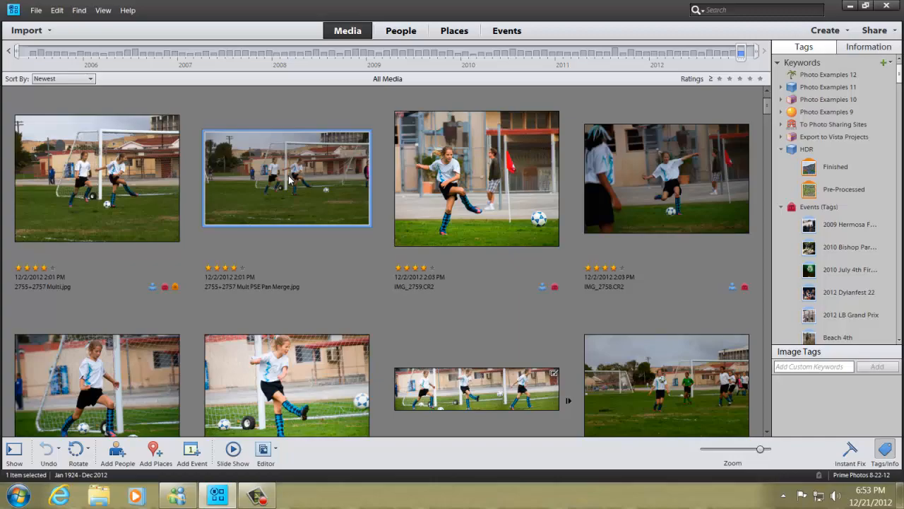
key("F11")
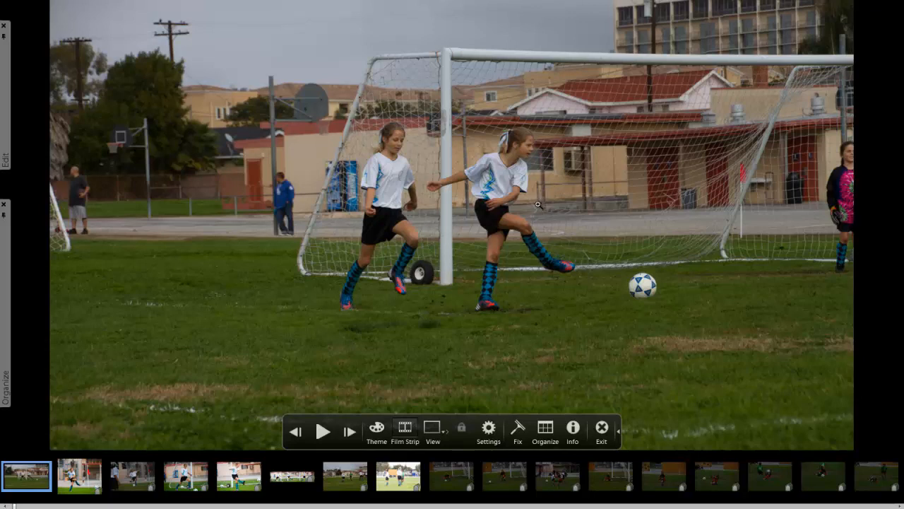
left_click(472, 205)
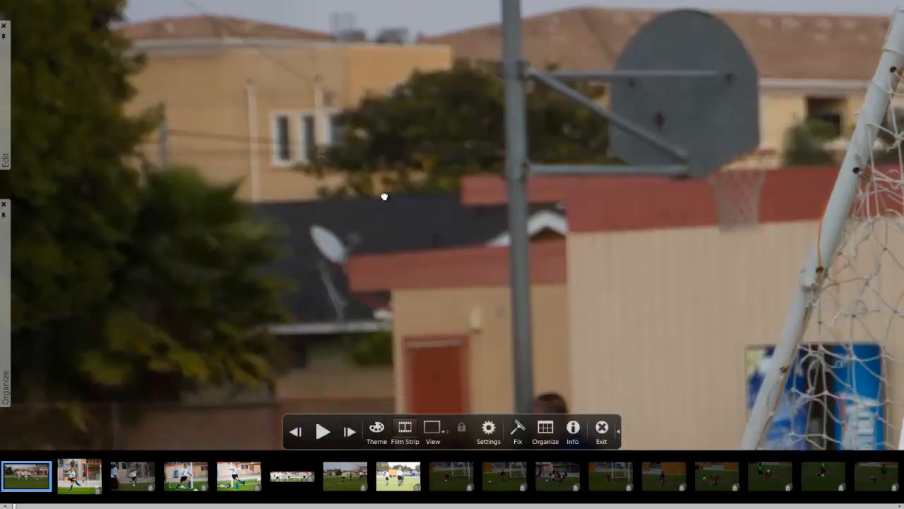
left_click_drag(384, 196, 389, 152)
left_click_drag(377, 316, 402, 127)
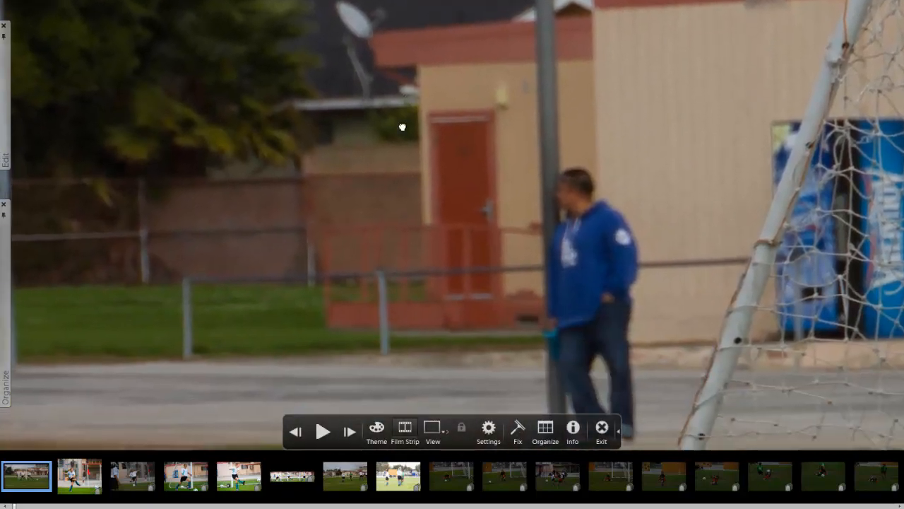
left_click_drag(441, 309, 275, 351)
left_click_drag(541, 299, 308, 388)
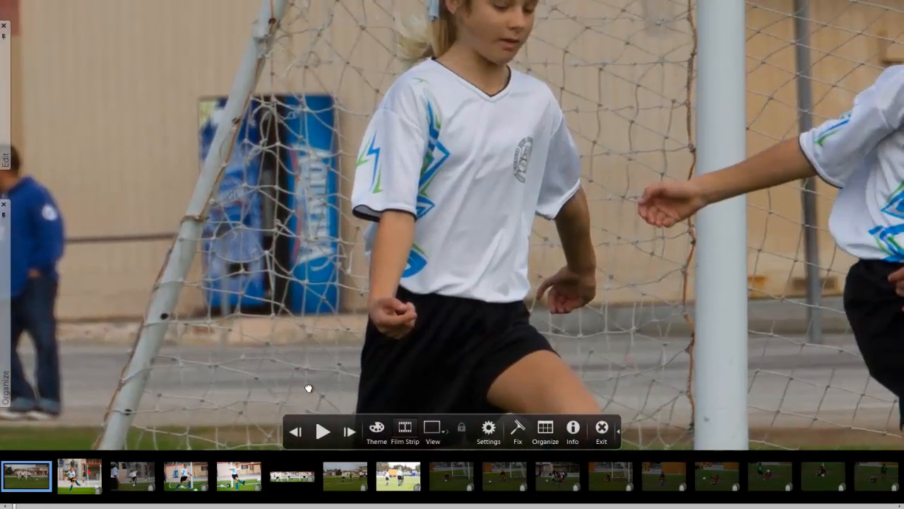
left_click_drag(437, 256, 374, 438)
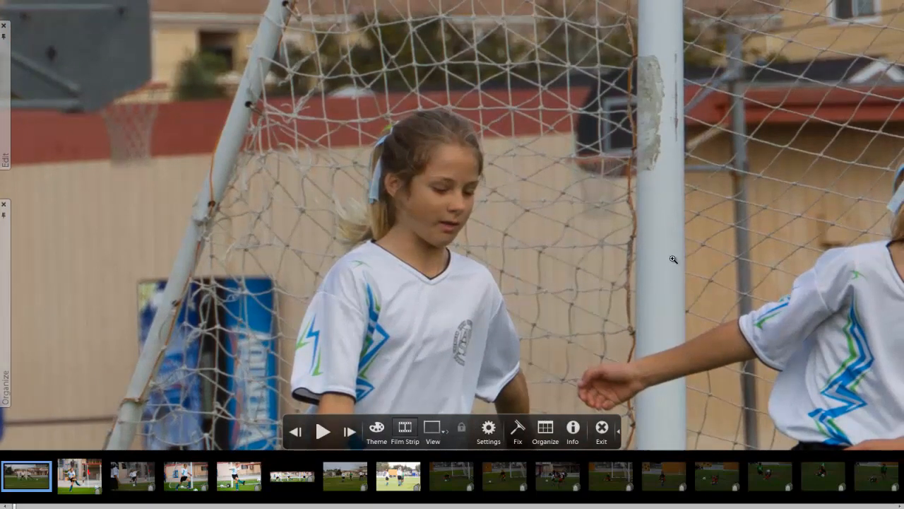
left_click_drag(673, 258, 452, 285)
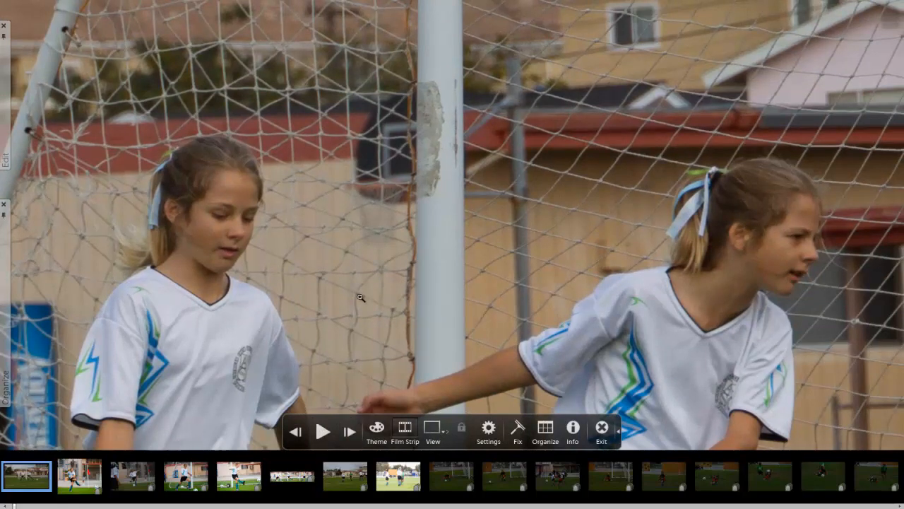
left_click_drag(339, 322, 449, 140)
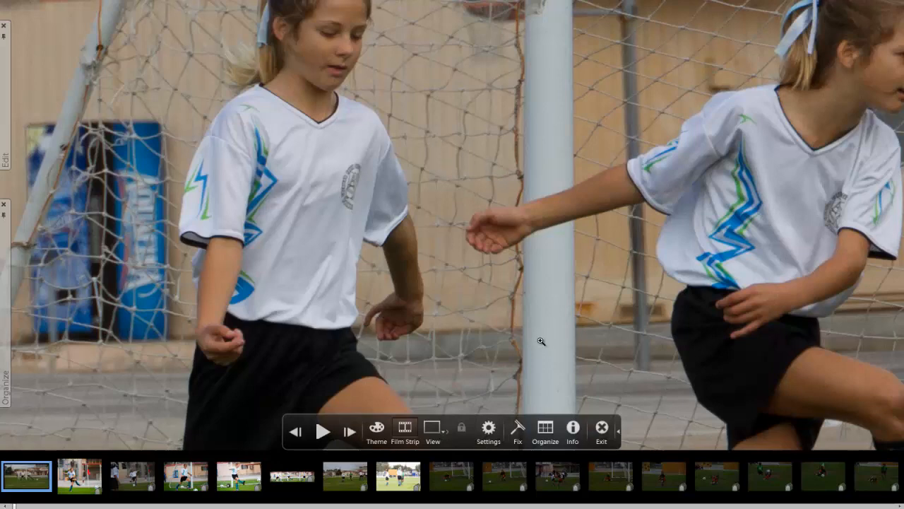
scroll(540, 341, "down", 3)
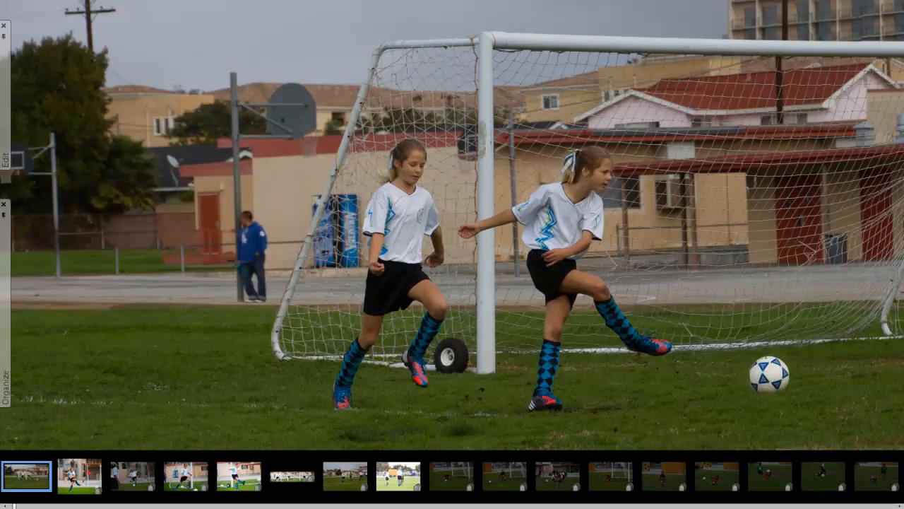
key("Escape")
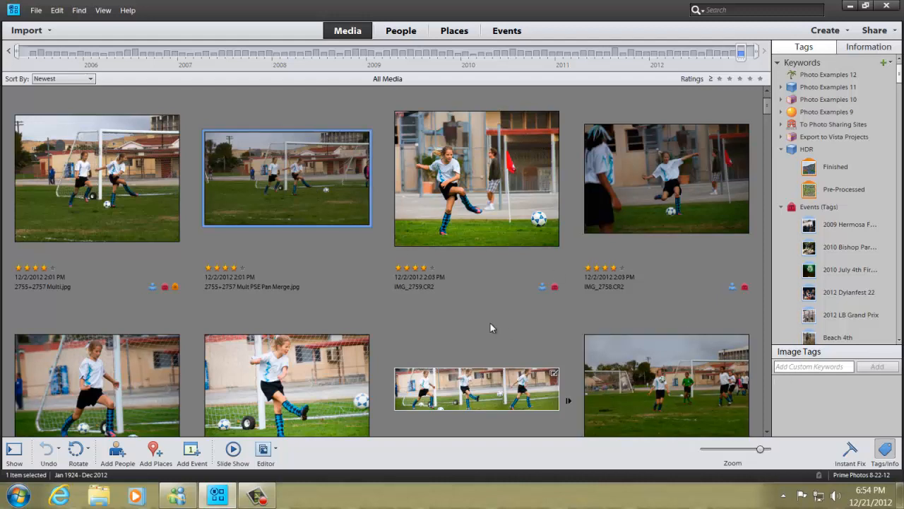
Step: Open the raw photos IMG_2755.CR2 and IMG_2757.CR2 together for a Photomerge Panorama
scroll(553, 283, "up", 1)
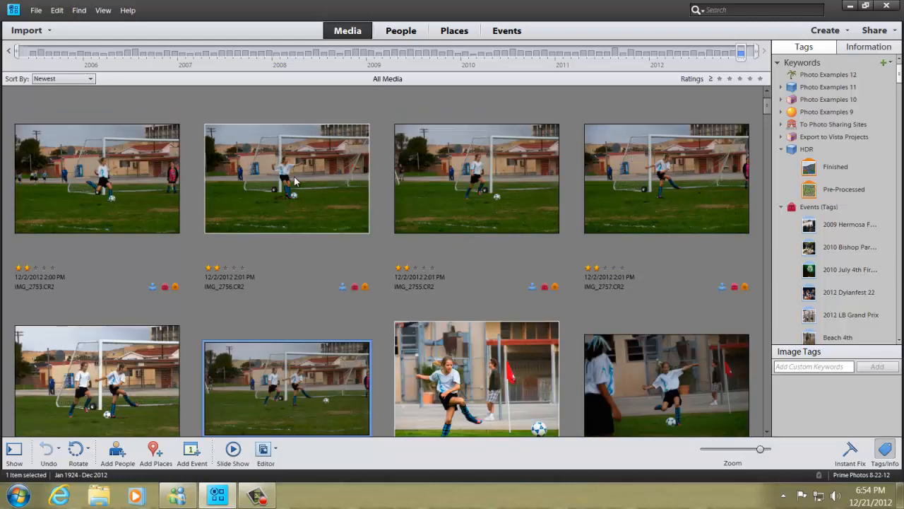
left_click(456, 171)
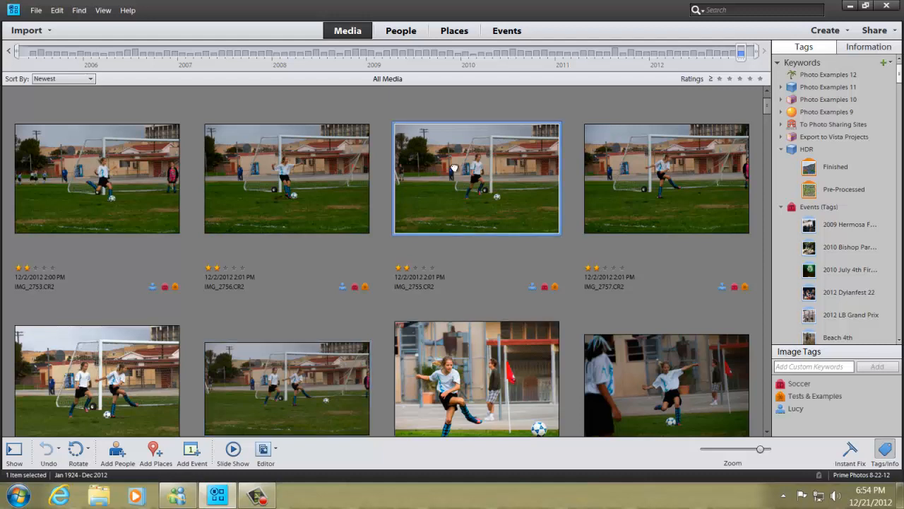
left_click(673, 179, "ctrl")
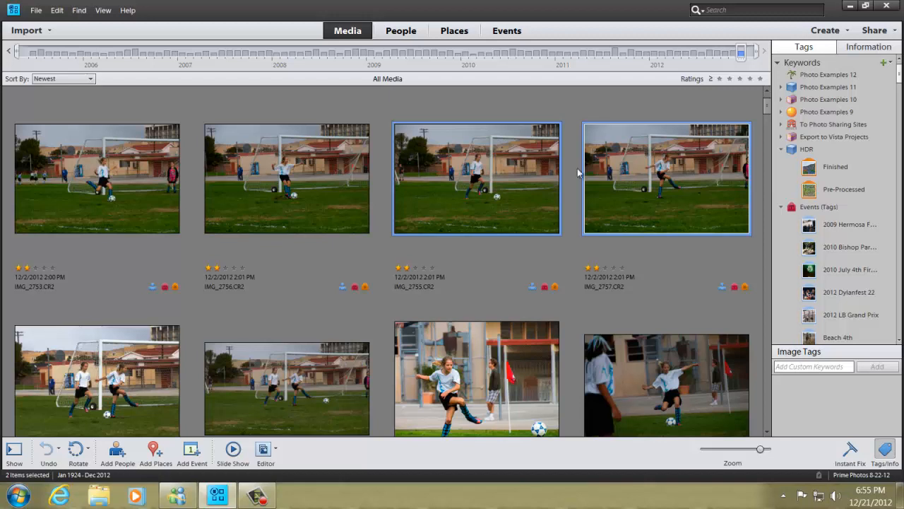
left_click(56, 12)
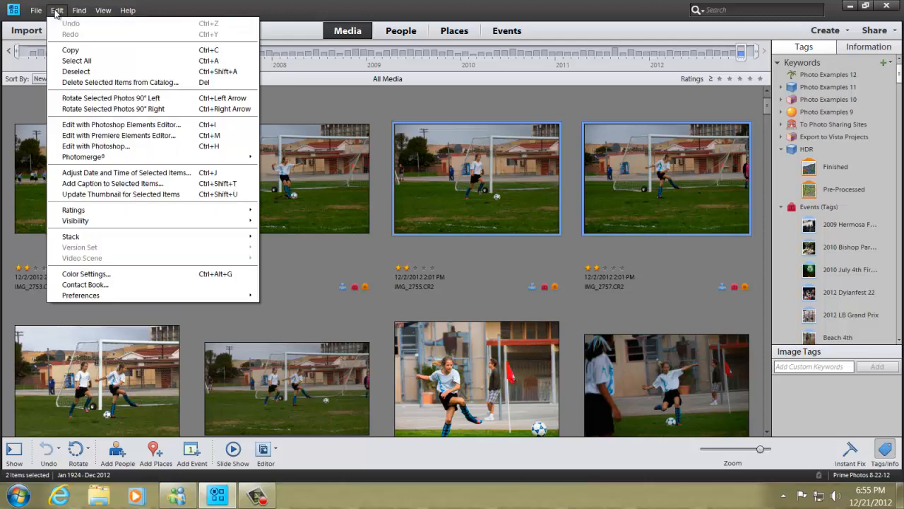
mouse_move(68, 157)
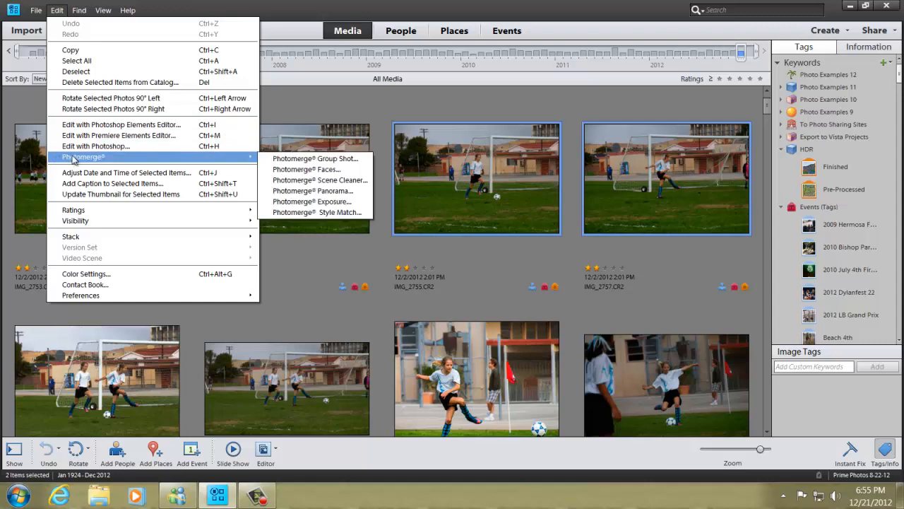
left_click(278, 190)
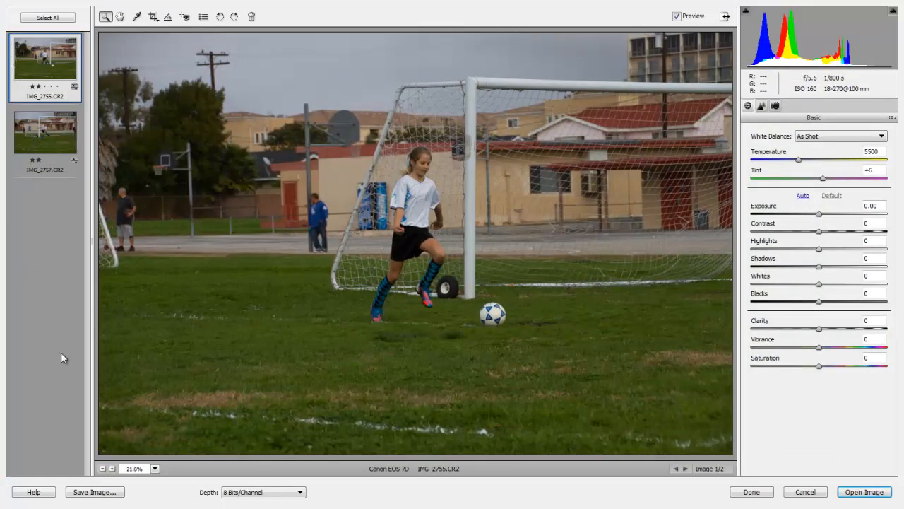
left_click(39, 144, "shift")
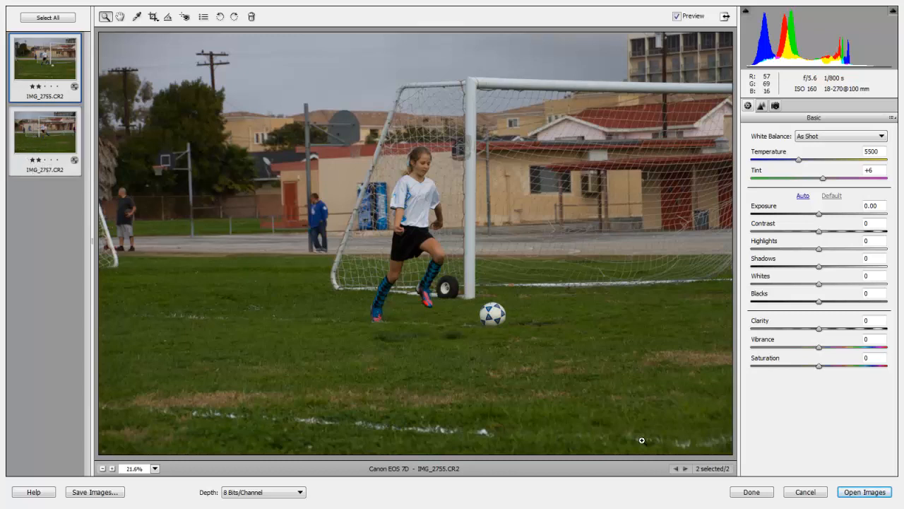
left_click(861, 493)
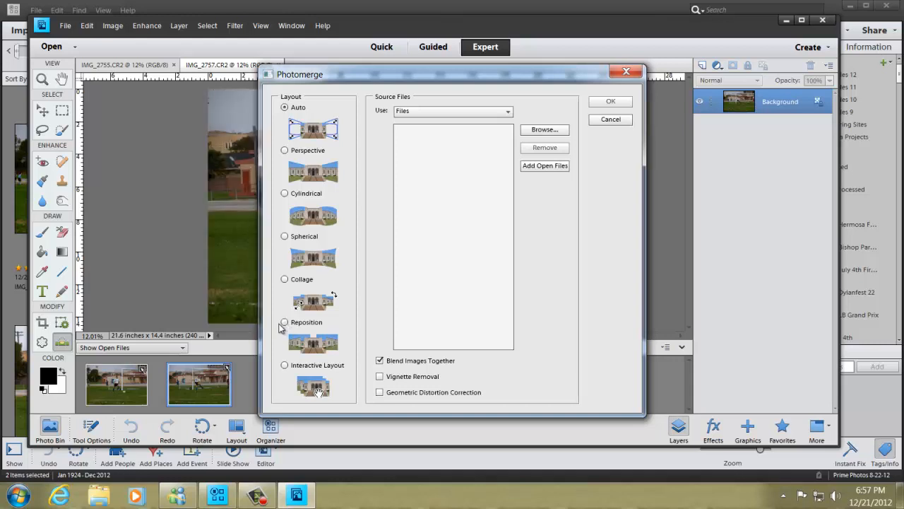
Step: Merge the two open files using the Reposition layout with images blended together, and automatically fill in the panorama's edges
left_click(285, 323)
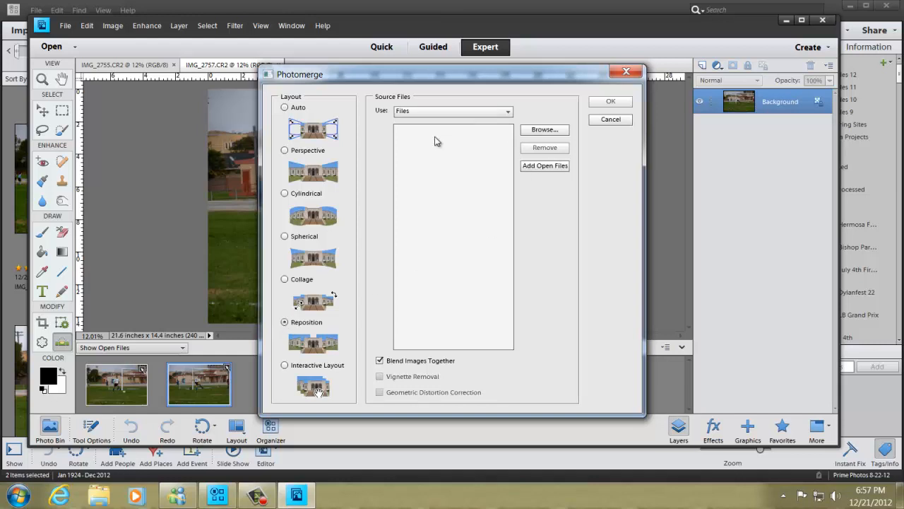
left_click(539, 168)
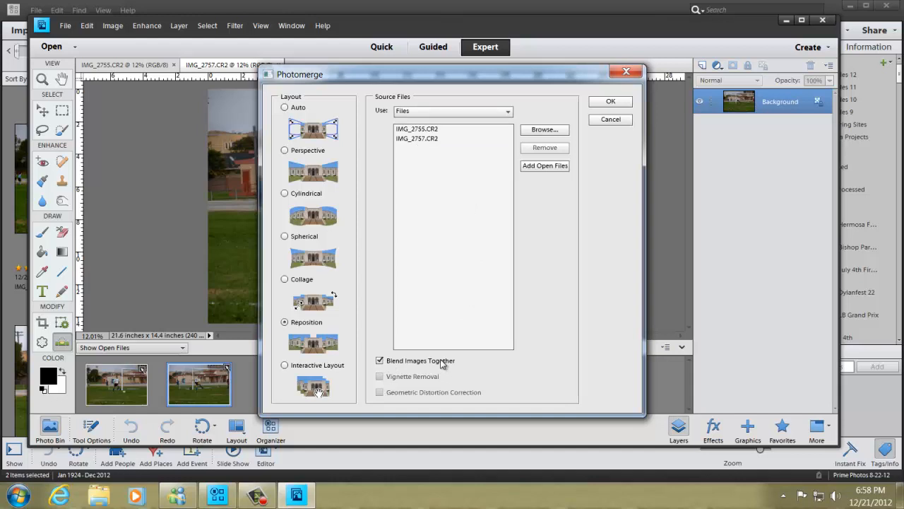
left_click(610, 102)
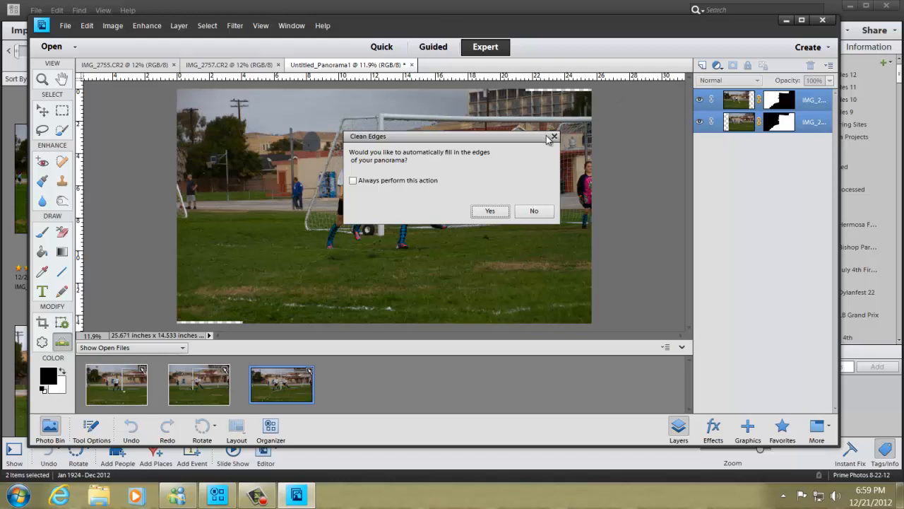
left_click(491, 212)
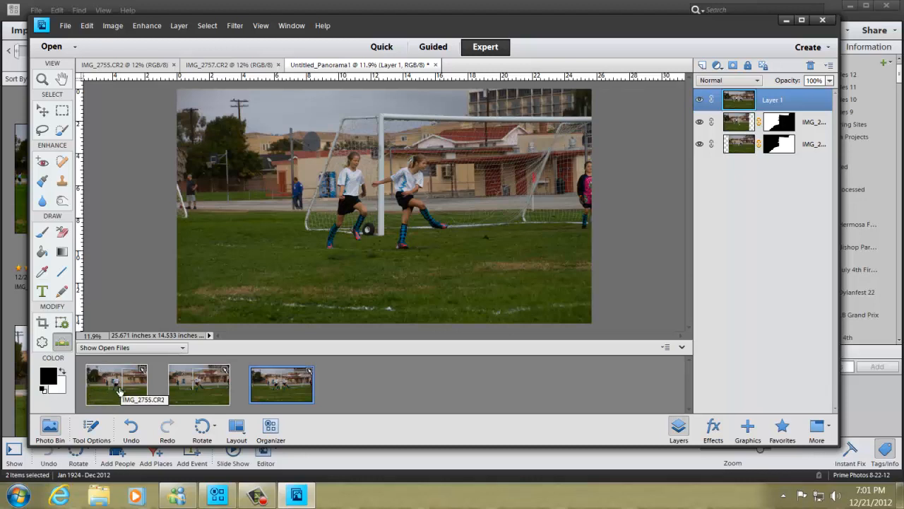
Step: Place IMG_2755.CR2 as a new layer on top of the panorama and add a layer mask to it
left_click_drag(119, 390, 402, 205)
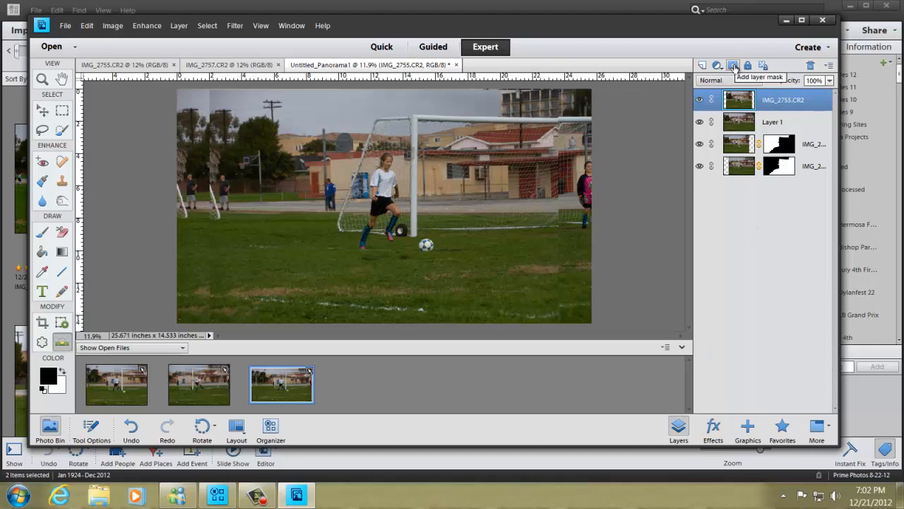
left_click(733, 67)
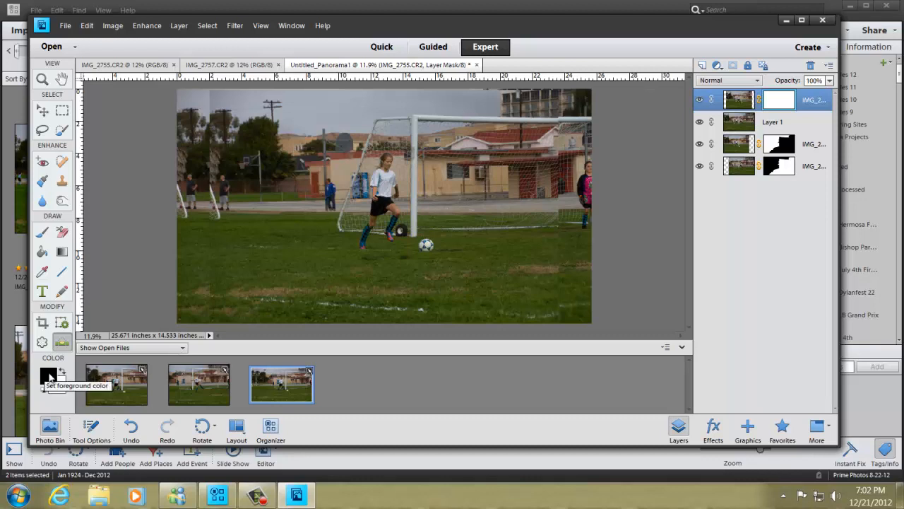
Step: Paint black over the soccer ball on the IMG_2755.CR2 layer mask, and invert the mask so only the ball shows
left_click(41, 234)
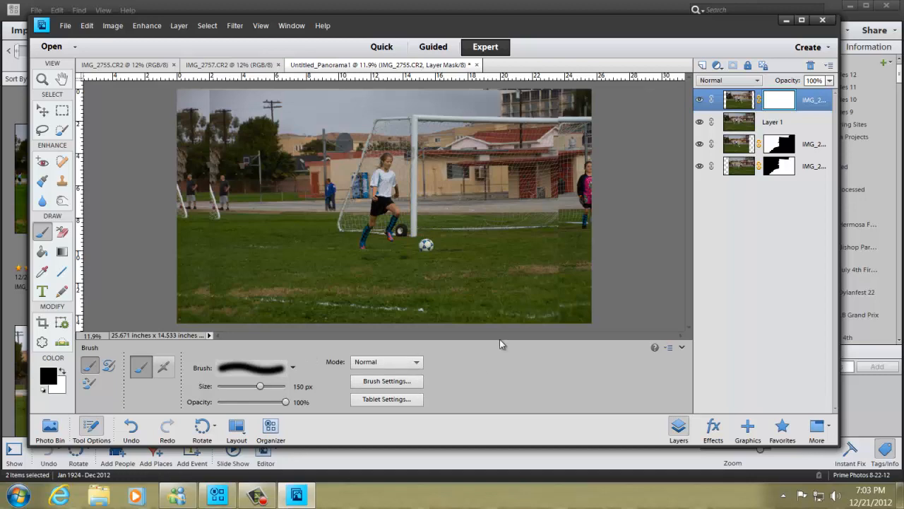
key("ctrl+plus")
key("ctrl+plus")
key("ctrl+plus")
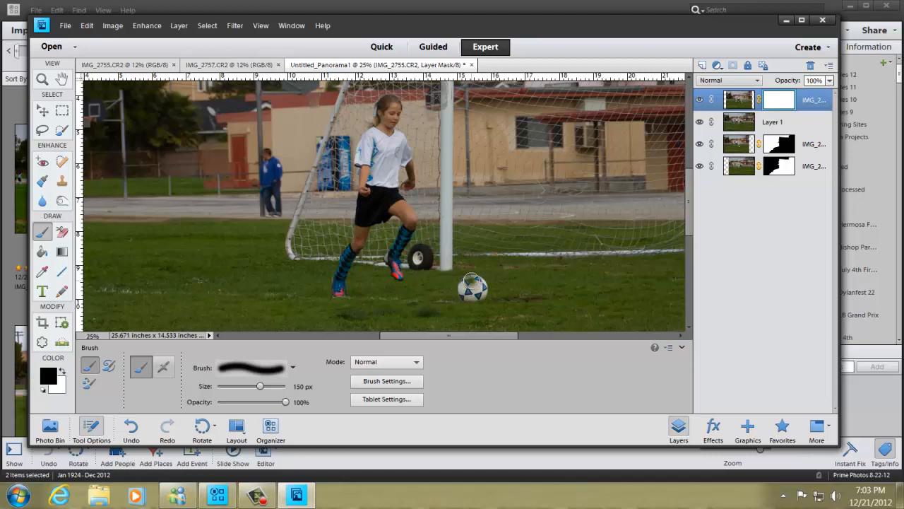
mouse_move(469, 284)
left_mouse_down()
mouse_move(463, 293)
mouse_move(475, 282)
mouse_move(490, 285)
mouse_move(476, 295)
mouse_move(469, 286)
left_mouse_up()
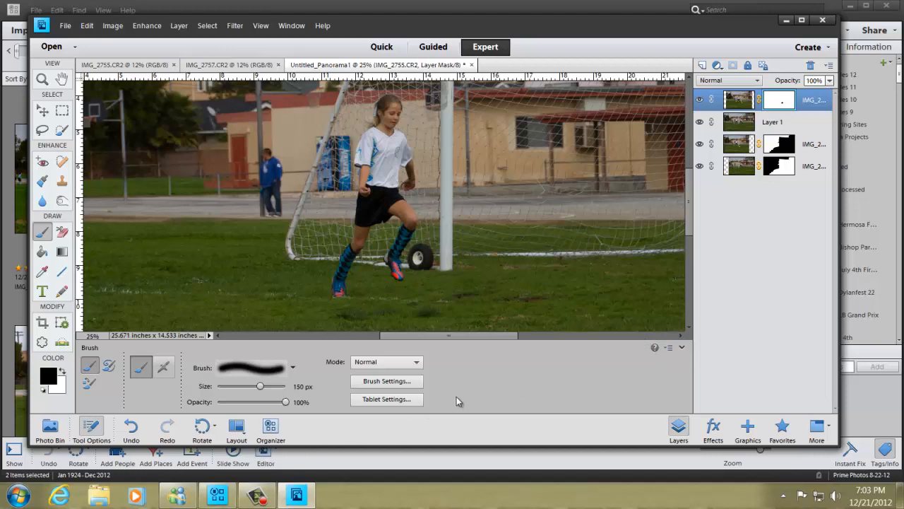
key("ctrl+i")
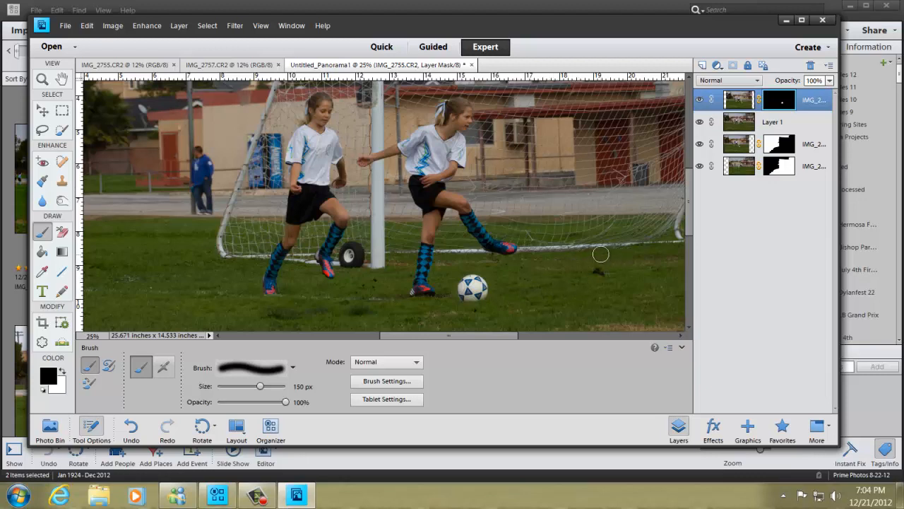
Step: Copy the masked soccer ball to its own layer and move it onto the grass to the right of the kicking player's foot
left_click(776, 103, "ctrl")
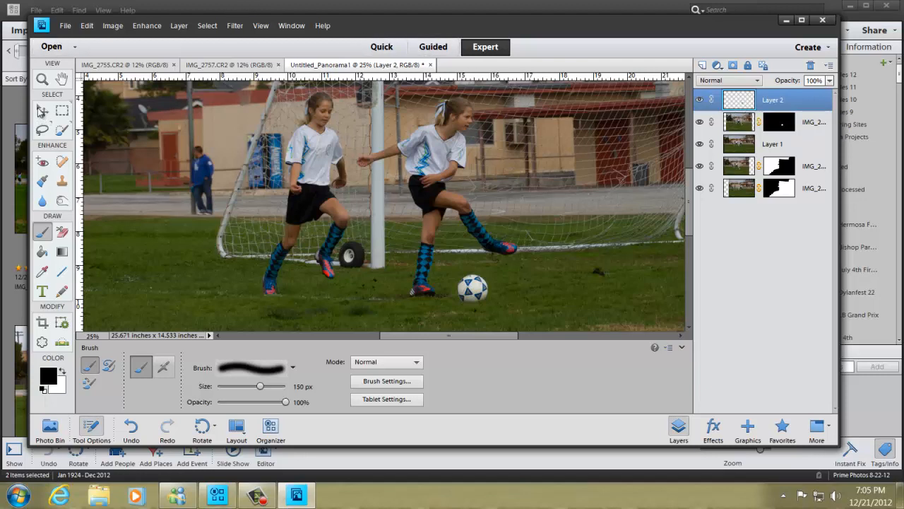
left_click(43, 112)
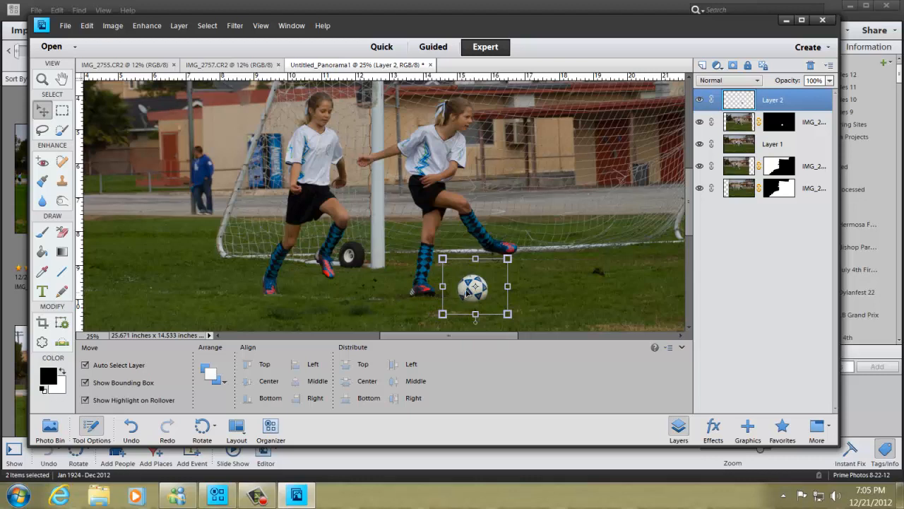
left_click_drag(467, 292, 582, 277)
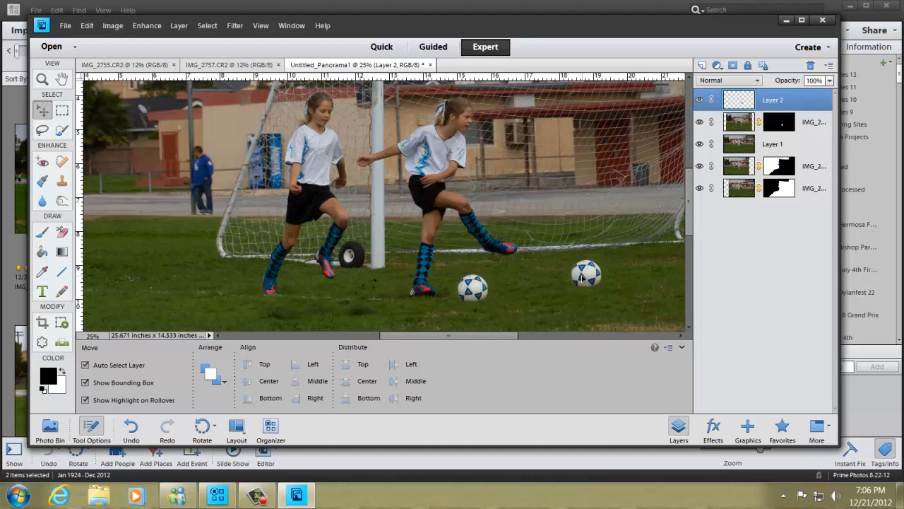
left_click(581, 277)
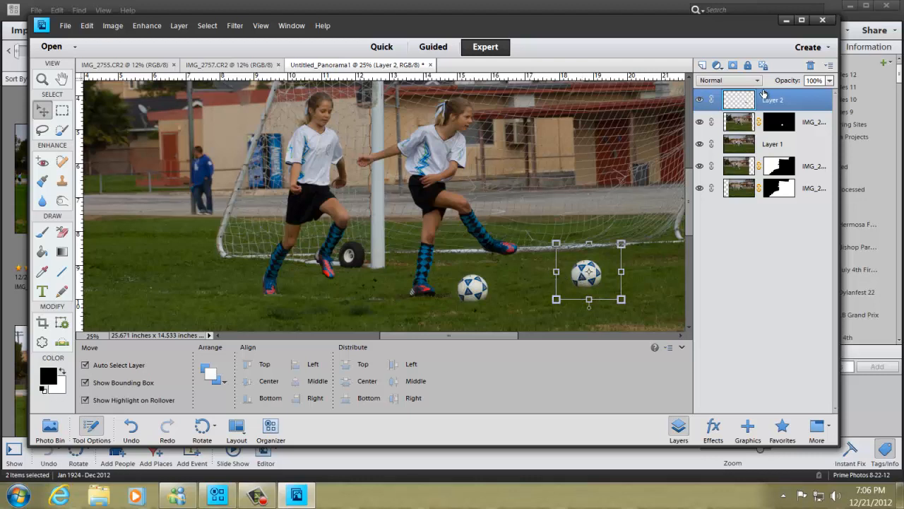
Step: Hide the masked IMG_2755.CR2 layer so only the moved ball shows, and fit the whole panorama in view
left_click(699, 123)
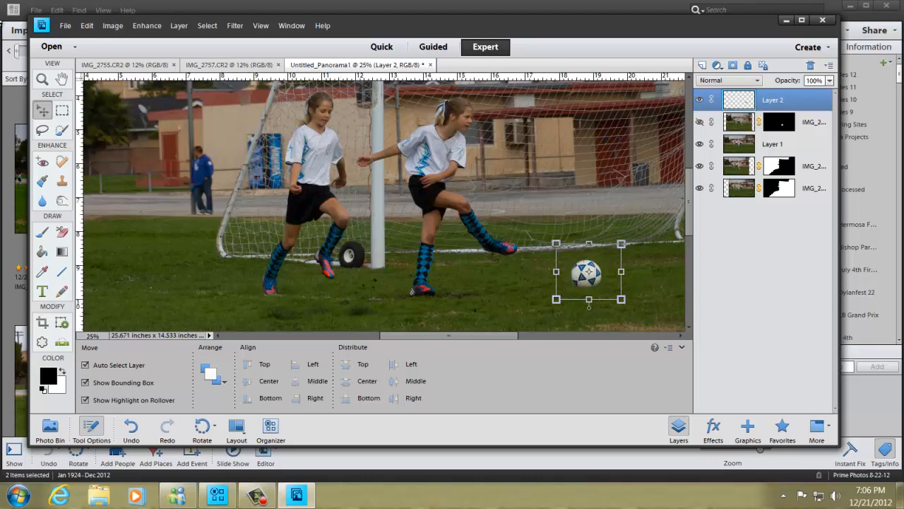
left_click(43, 79)
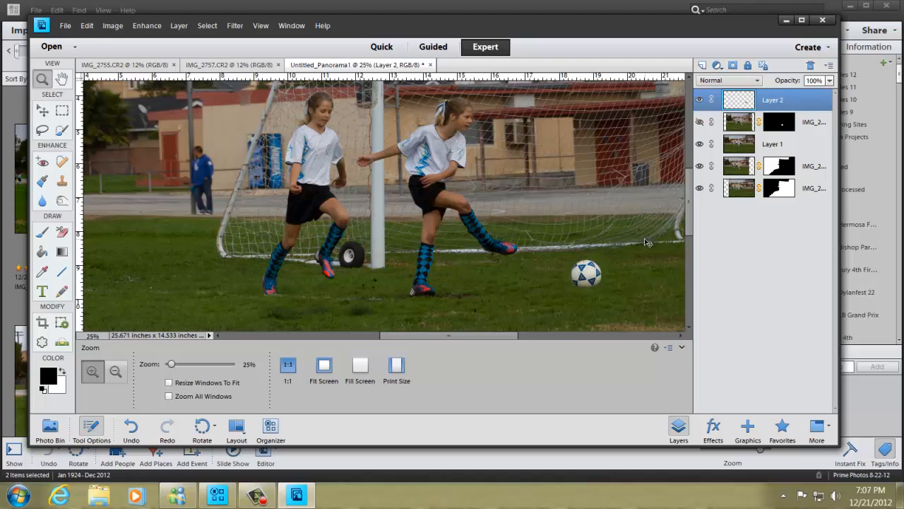
key("ctrl+0")
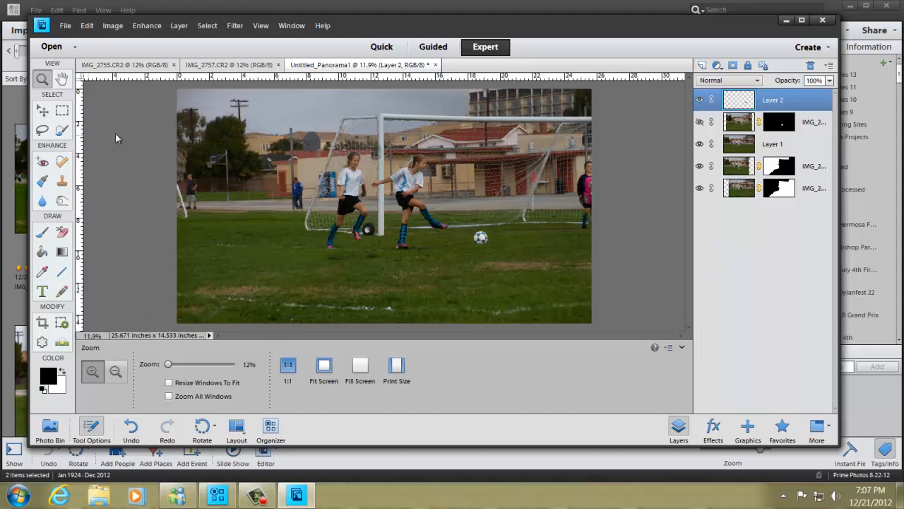
Step: Crop the panorama to about 19.2 x 14.4 inches around the two players, goal and ball, cutting off both outer sides
left_click(43, 324)
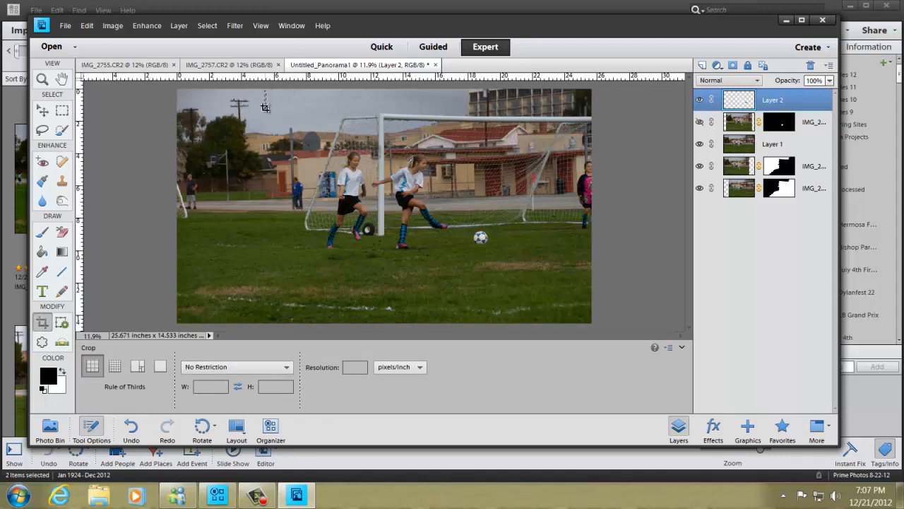
left_click_drag(267, 92, 576, 323)
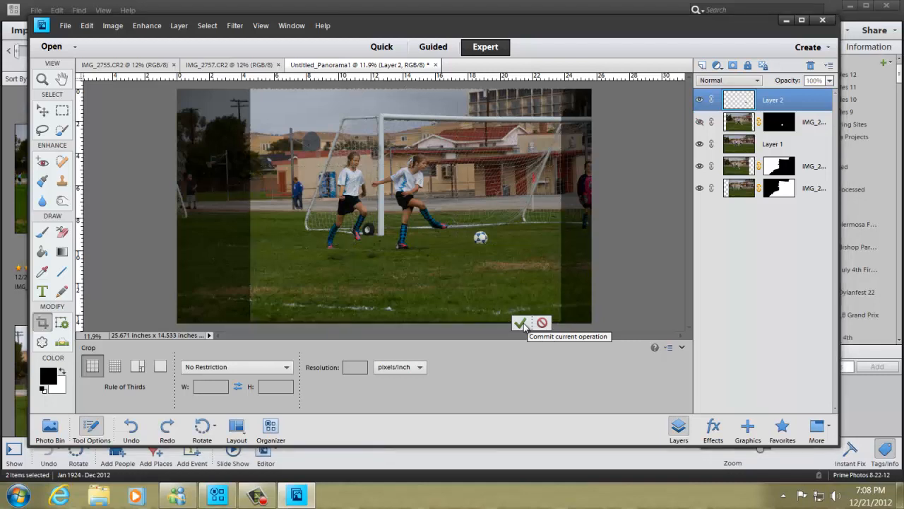
left_click(520, 324)
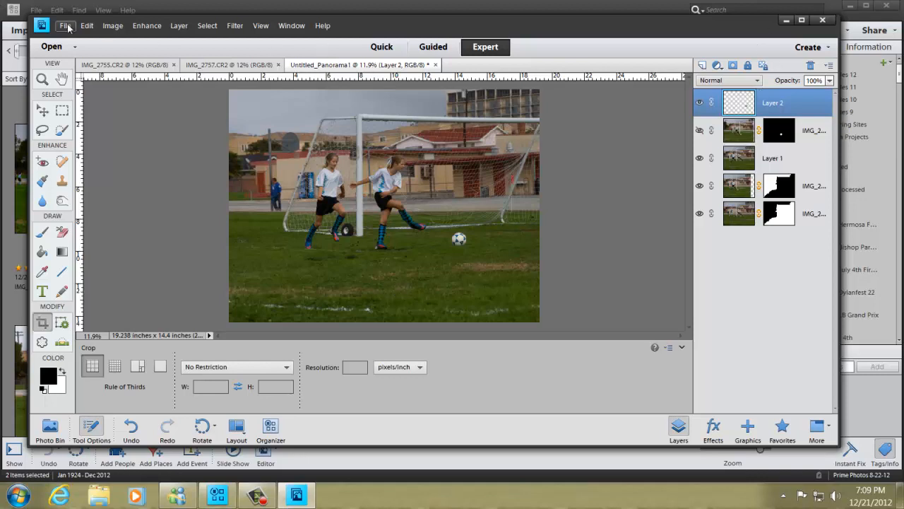
Step: Flatten the cropped panorama into a single background layer, discarding the hidden layer
left_click(112, 27)
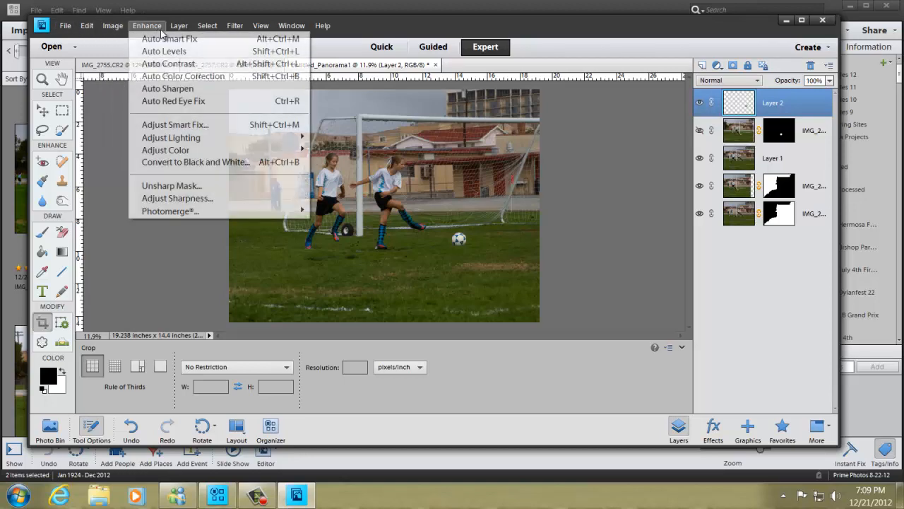
left_click(178, 28)
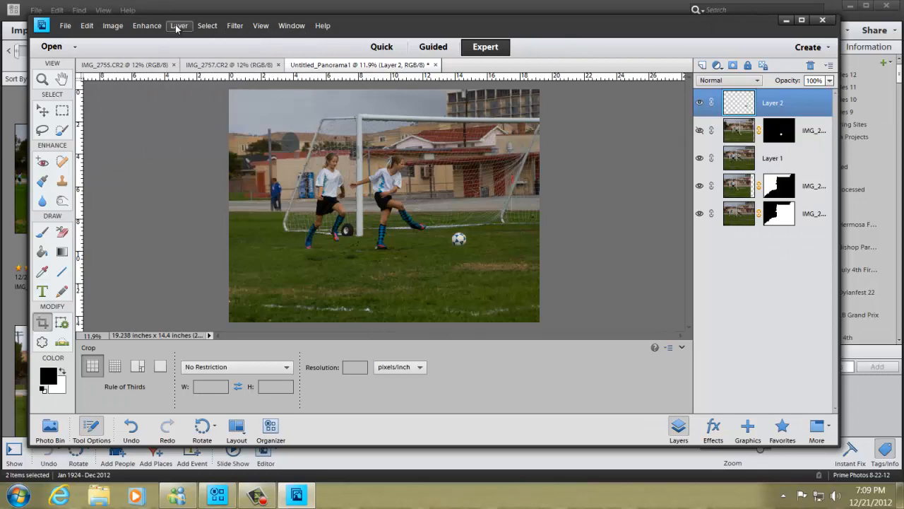
left_click(177, 28)
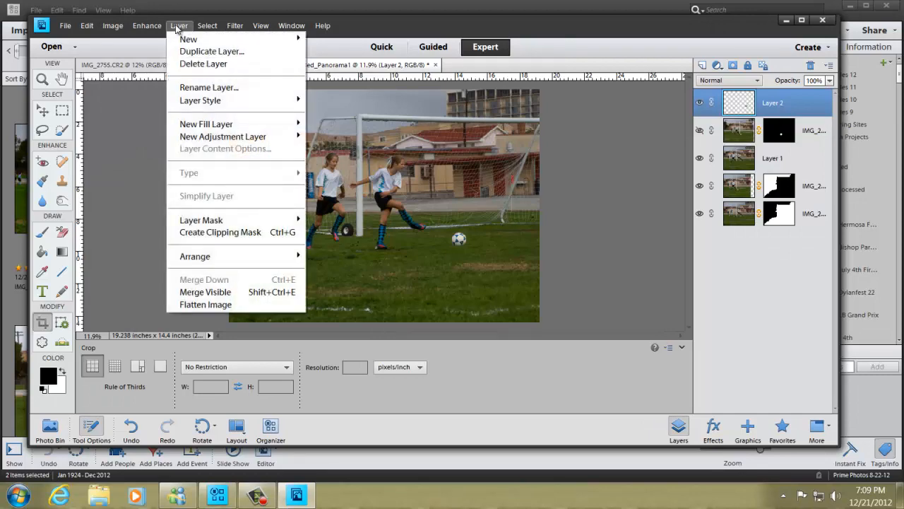
left_click(205, 305)
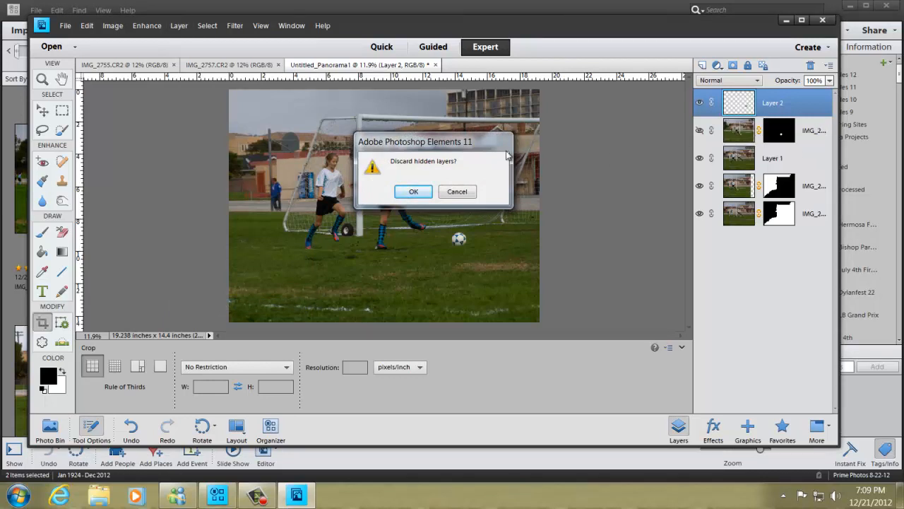
left_click(411, 193)
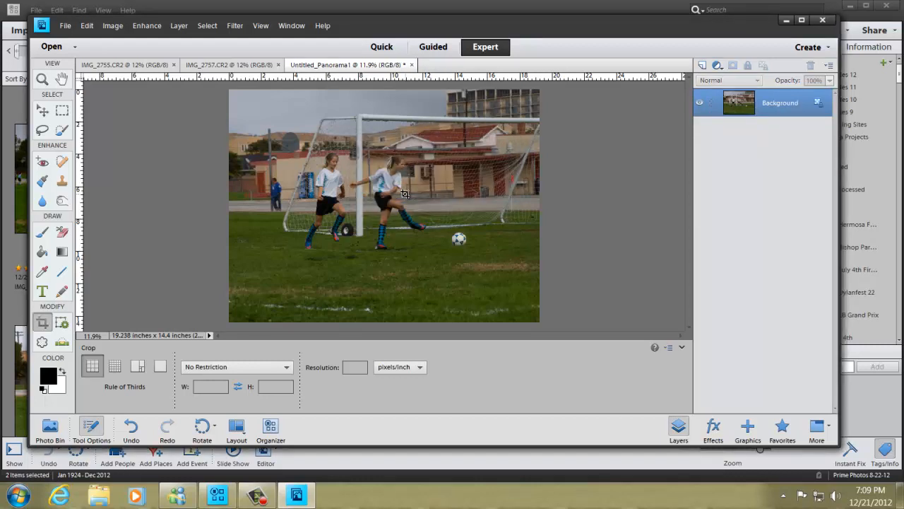